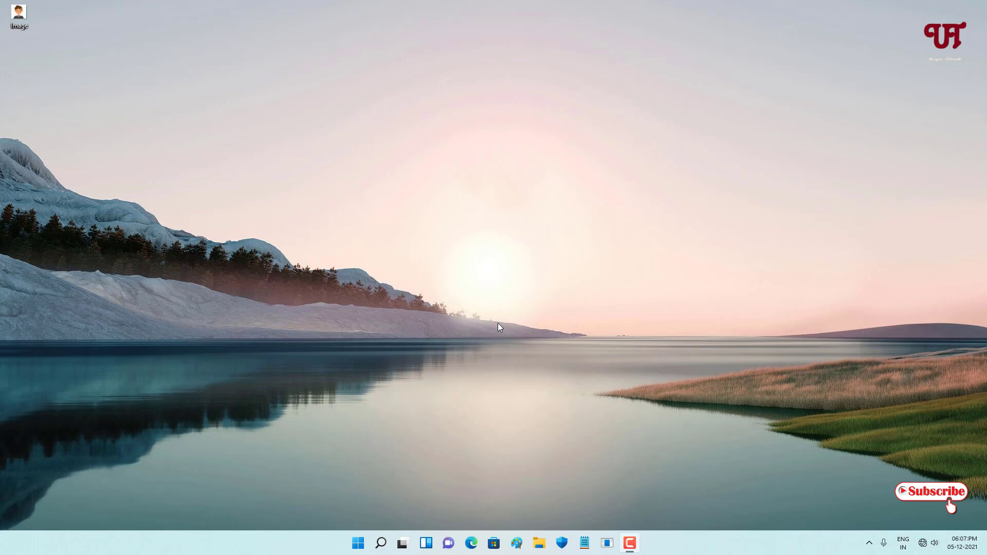
Start Paint and open the picture "Image" from the desktop in it.
{"action": "left_click", "coordinate": [517, 544]}
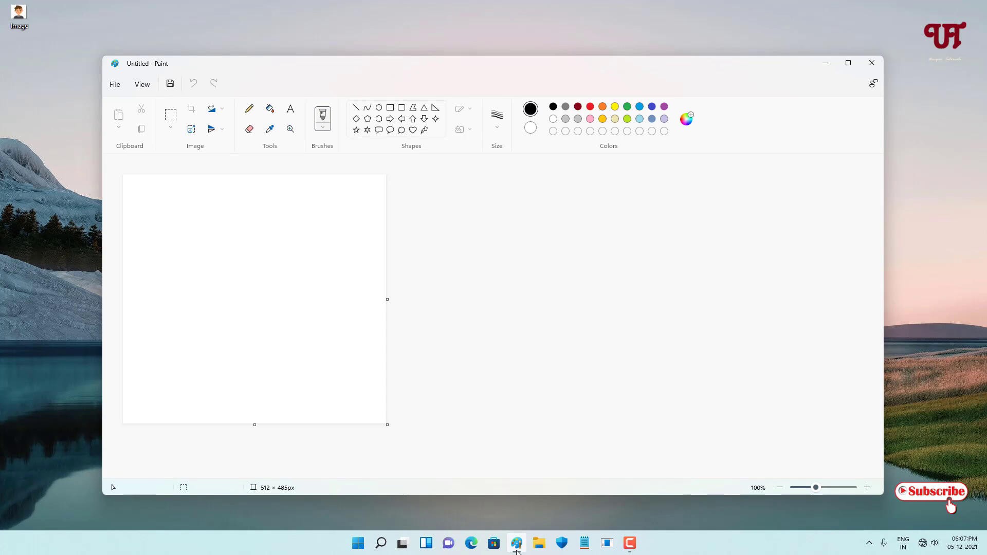
{"action": "mouse_move", "coordinate": [16, 4]}
{"action": "left_mouse_down"}
{"action": "mouse_move", "coordinate": [7, 15]}
{"action": "mouse_move", "coordinate": [254, 263]}
{"action": "left_mouse_up"}
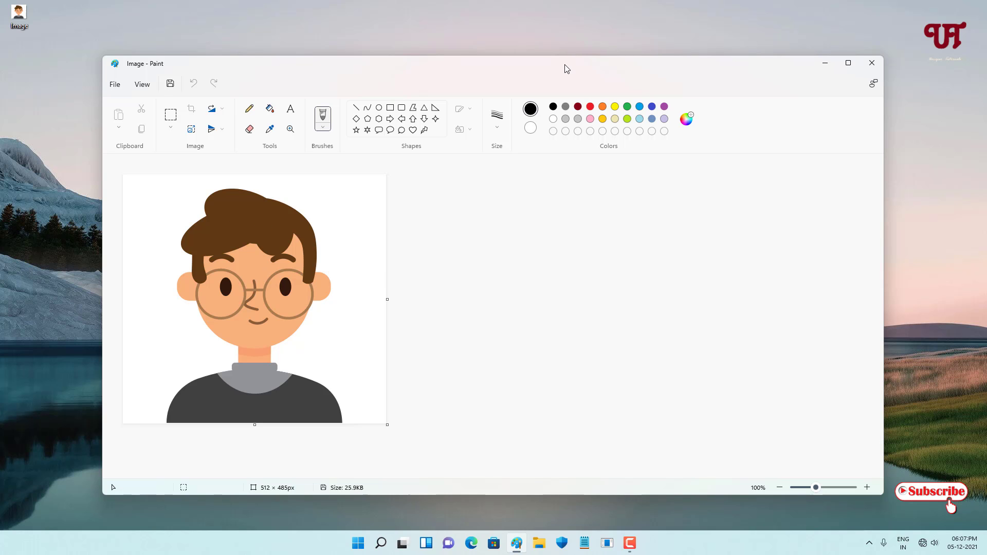
{"action": "left_click_drag", "start_coordinate": [569, 68], "coordinate": [635, 50]}
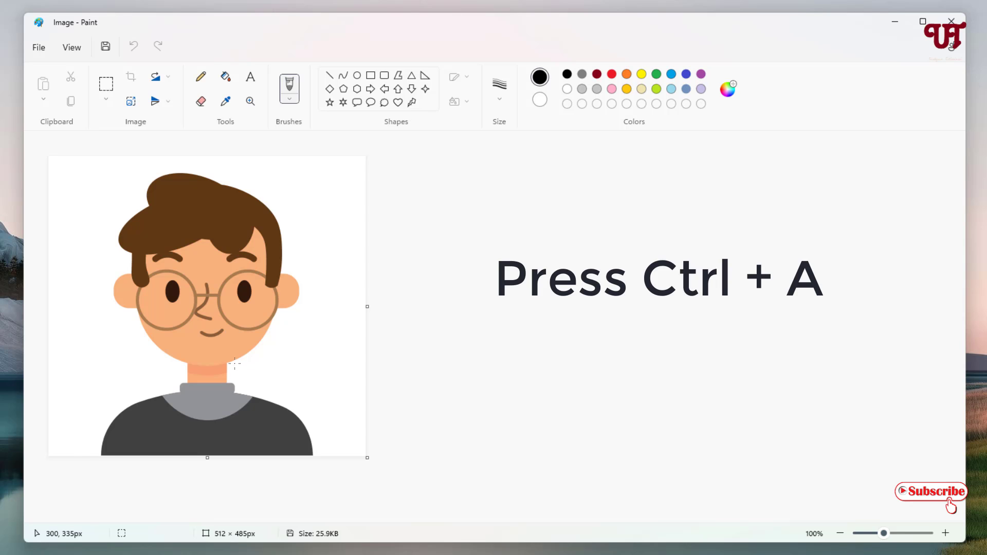
Select the whole picture, shrink it to about 482 × 453 px and centre it on the canvas to leave a margin all round.
{"action": "key", "text": "ctrl+a"}
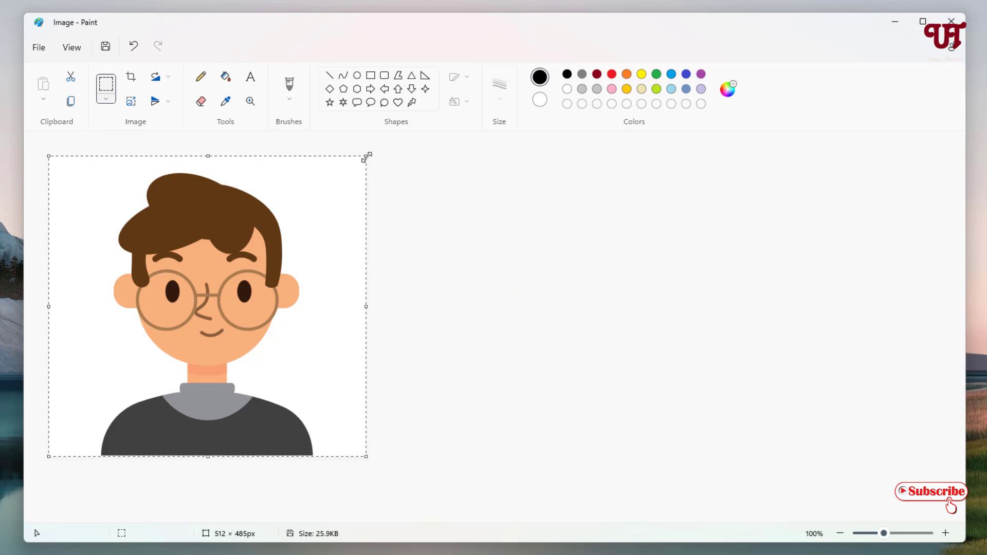
{"action": "left_click_drag", "start_coordinate": [367, 157], "coordinate": [357, 169]}
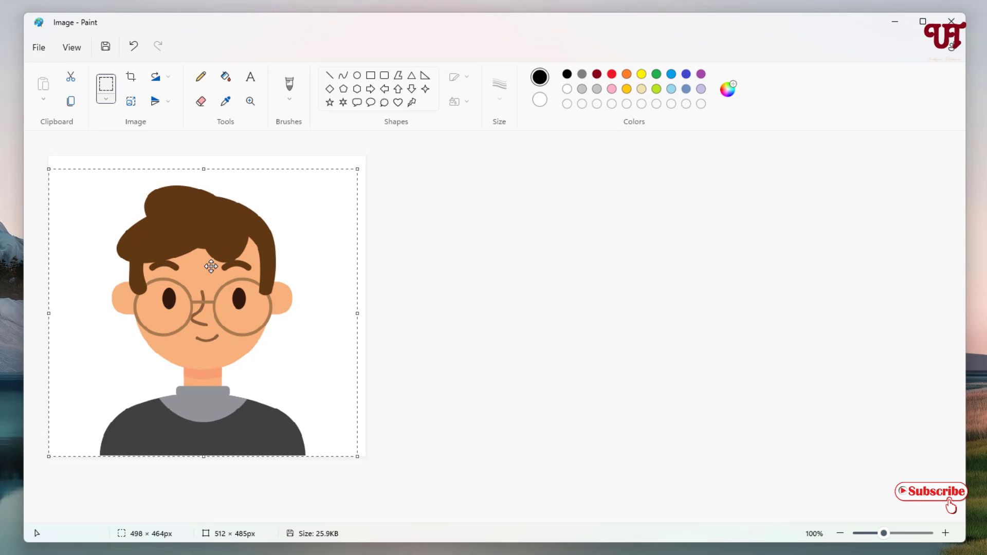
{"action": "left_click_drag", "start_coordinate": [211, 267], "coordinate": [218, 259]}
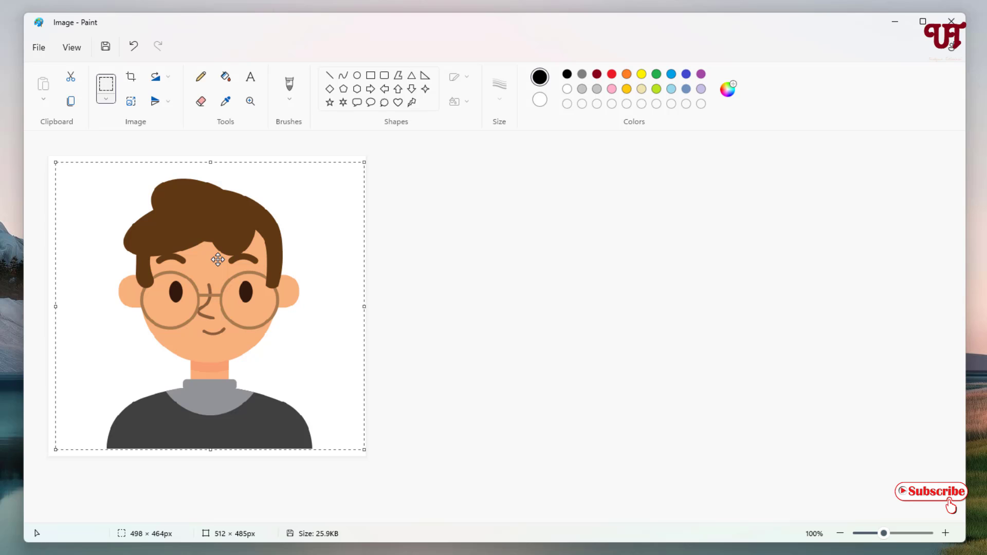
{"action": "left_click_drag", "start_coordinate": [217, 260], "coordinate": [217, 260]}
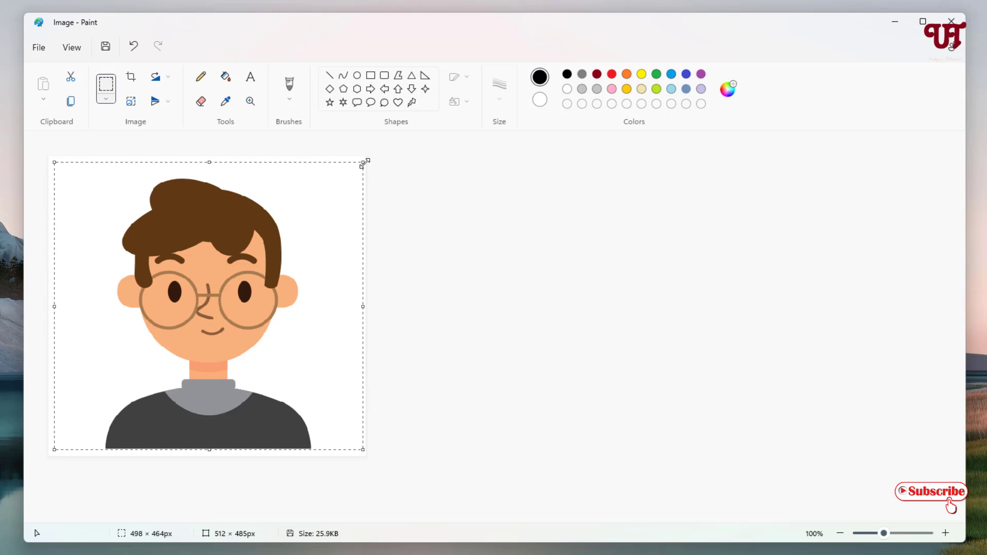
{"action": "left_click_drag", "start_coordinate": [363, 165], "coordinate": [353, 169]}
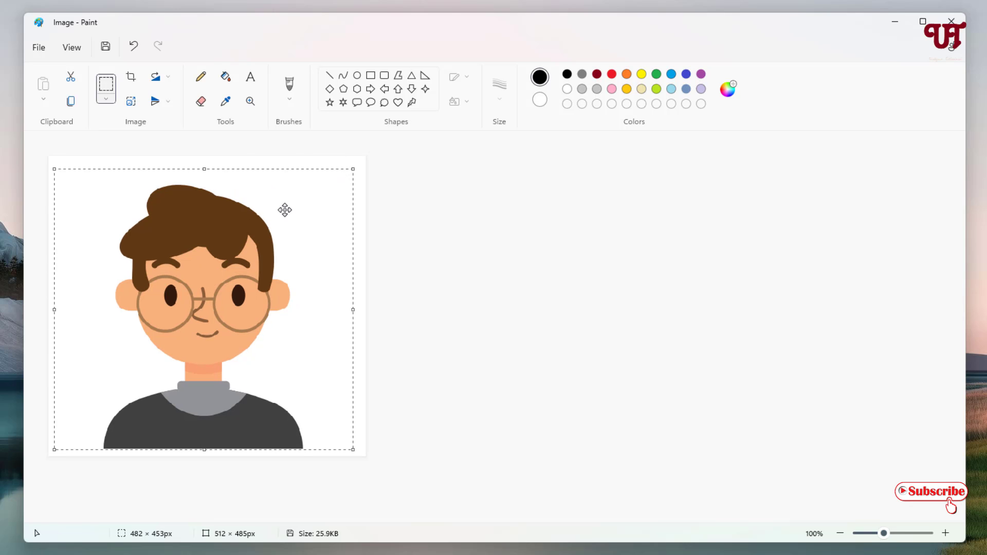
{"action": "left_click_drag", "start_coordinate": [272, 221], "coordinate": [276, 217]}
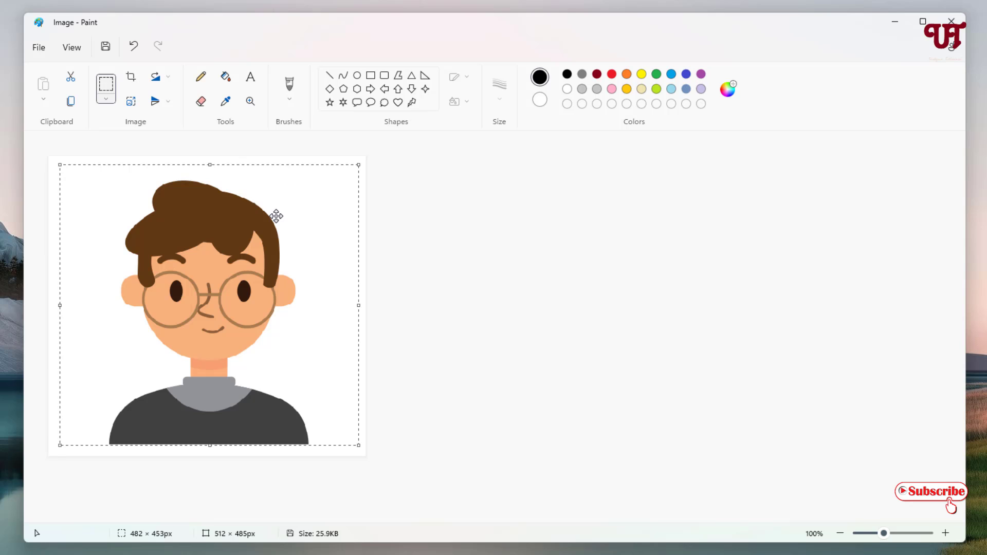
{"action": "left_click", "coordinate": [397, 236]}
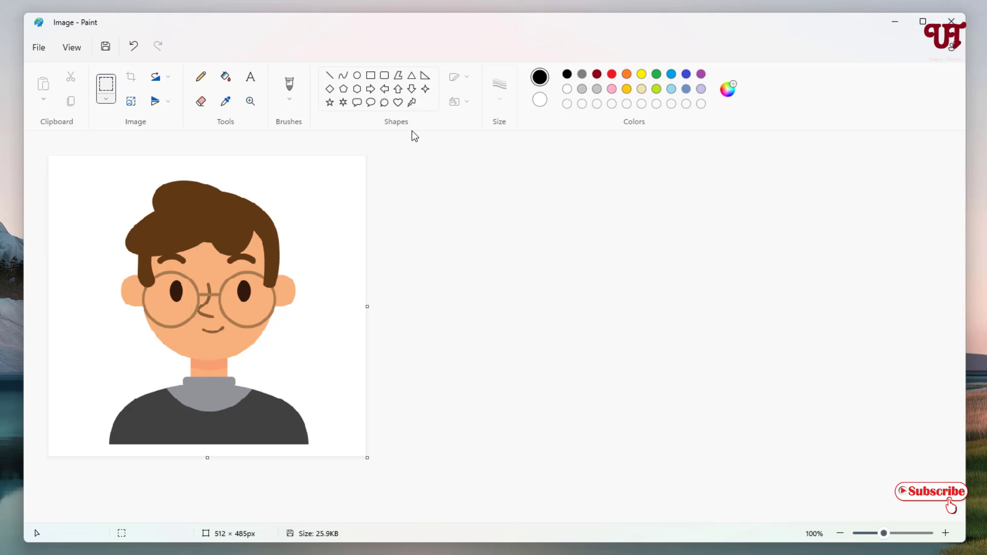
Draw a black rectangle with an 8px solid outline around the shrunken picture, just inside the canvas edges.
{"action": "left_click", "coordinate": [370, 77]}
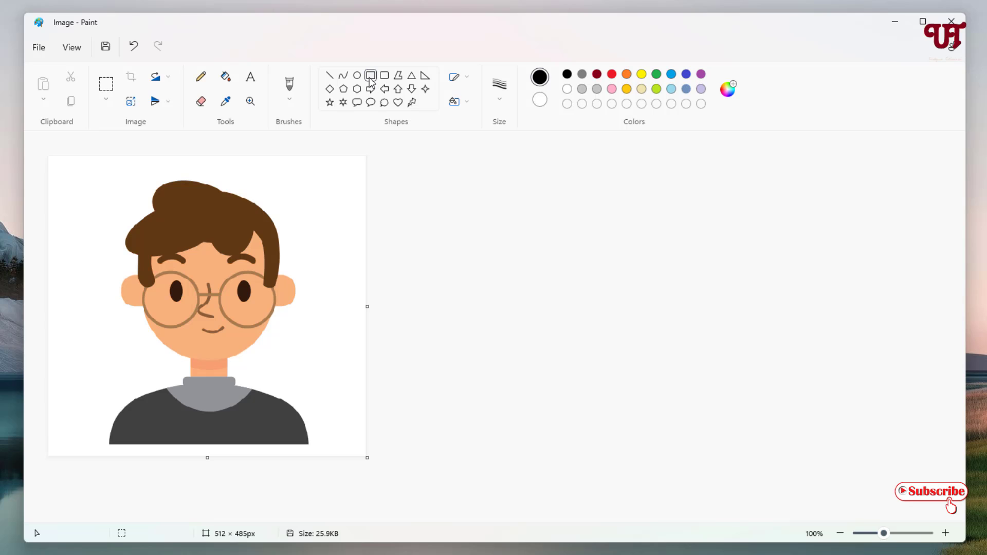
{"action": "left_click", "coordinate": [467, 82]}
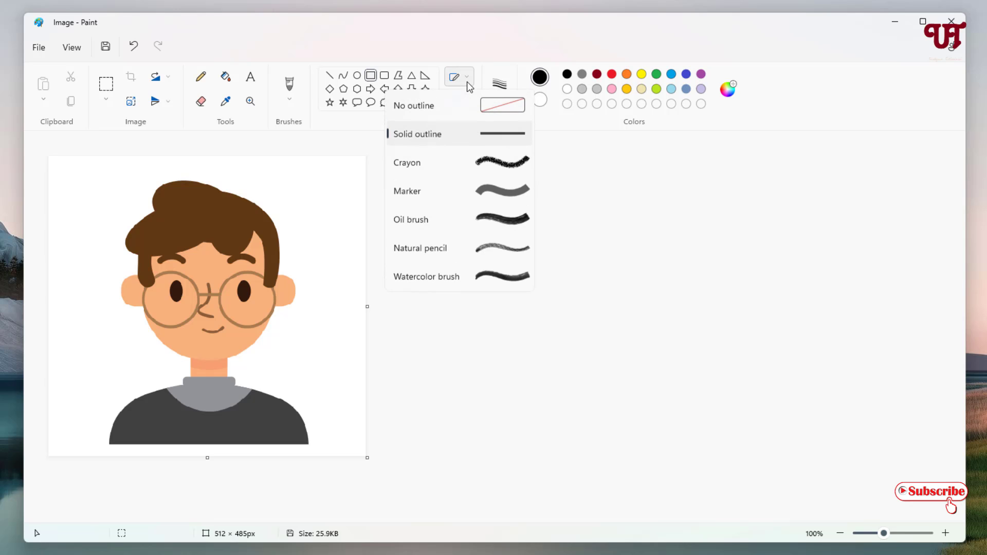
{"action": "left_click", "coordinate": [471, 135]}
{"action": "left_click", "coordinate": [506, 103]}
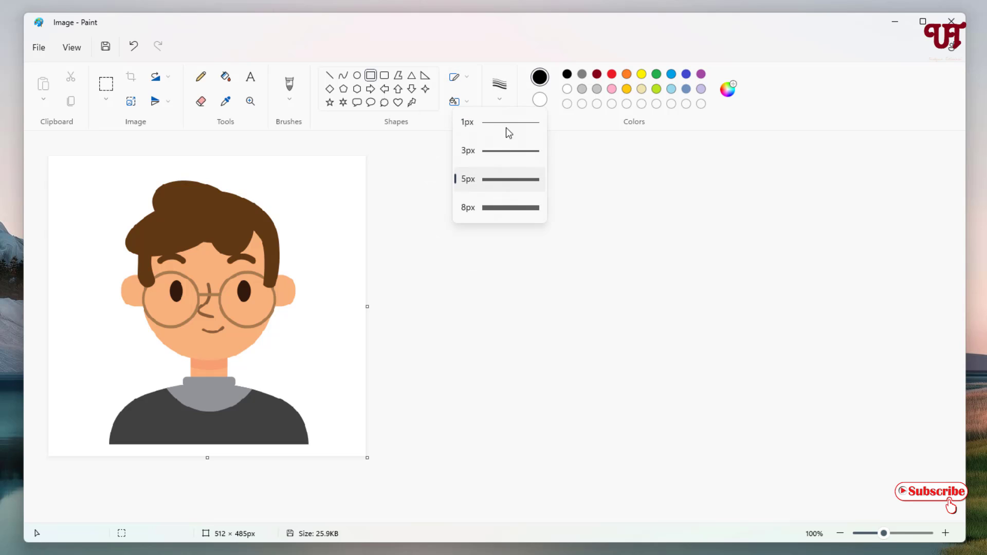
{"action": "left_click", "coordinate": [504, 207]}
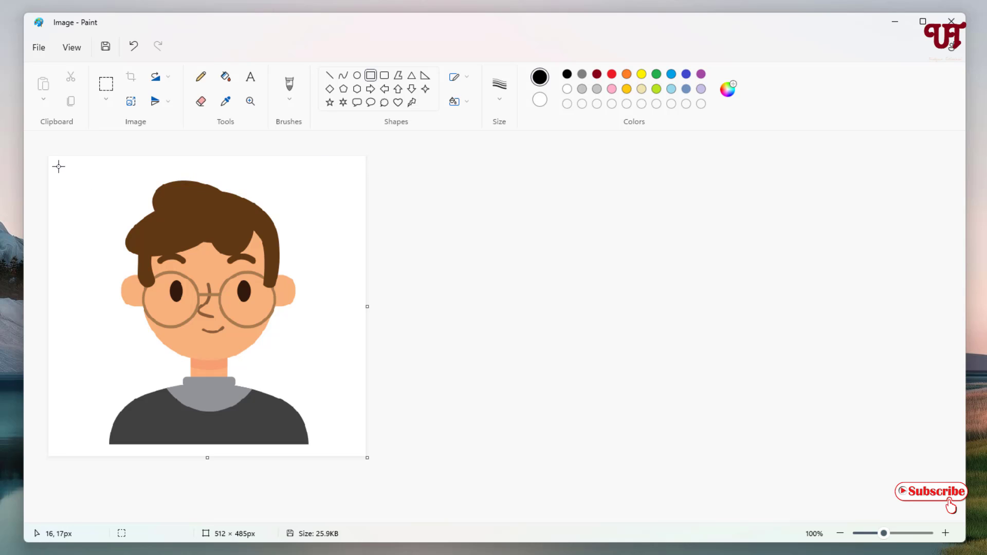
{"action": "left_click_drag", "start_coordinate": [55, 164], "coordinate": [357, 447]}
{"action": "left_click", "coordinate": [423, 431]}
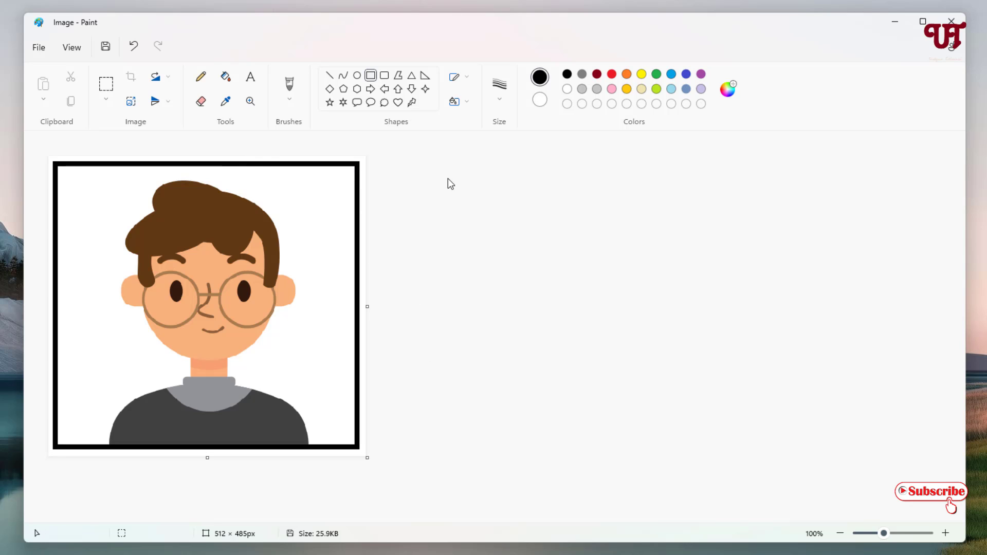
Fill the white margin outside the black rectangle with green.
{"action": "left_click", "coordinate": [656, 74]}
{"action": "left_click", "coordinate": [226, 80]}
{"action": "left_click", "coordinate": [207, 156]}
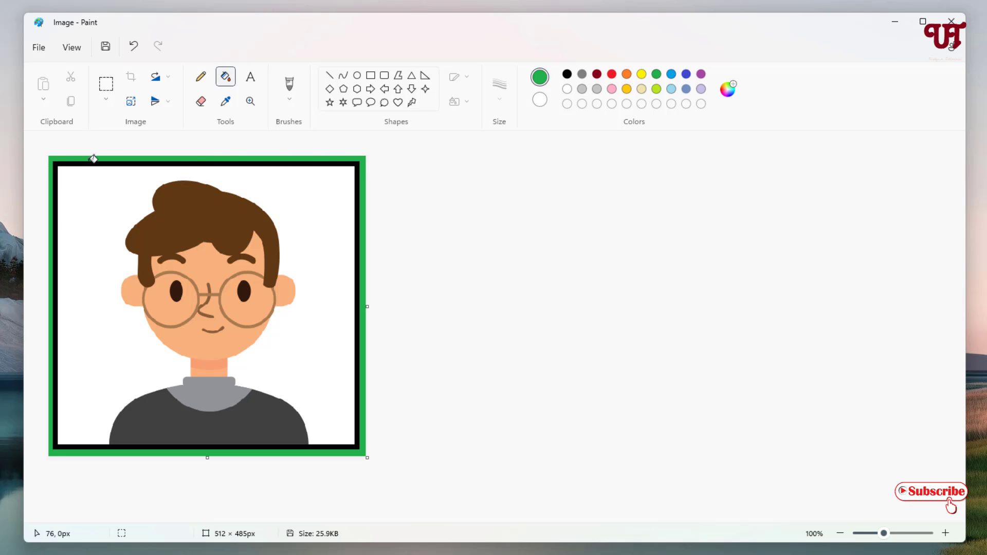
Draw short black diagonal lines joining the rectangle's four corners to the canvas corners, splitting the border into four sections.
{"action": "left_click", "coordinate": [330, 77]}
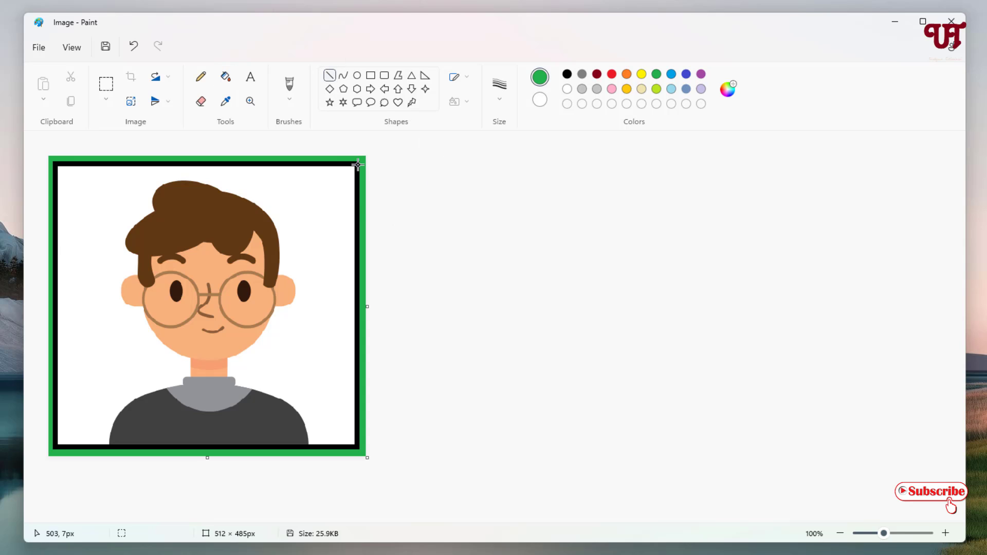
{"action": "left_click", "coordinate": [567, 75]}
{"action": "left_click_drag", "start_coordinate": [358, 164], "coordinate": [369, 152]}
{"action": "left_click_drag", "start_coordinate": [356, 446], "coordinate": [366, 456]}
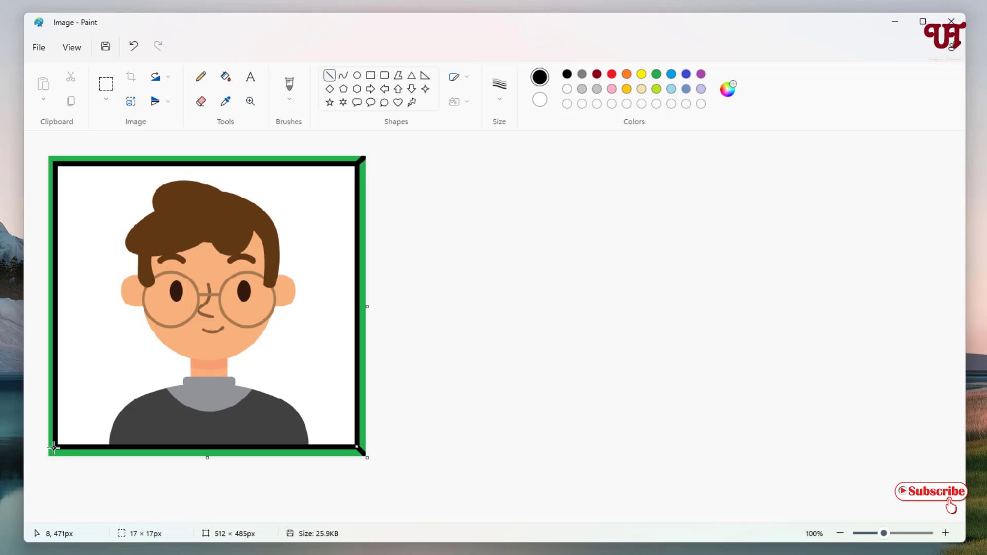
{"action": "left_click_drag", "start_coordinate": [54, 448], "coordinate": [46, 455]}
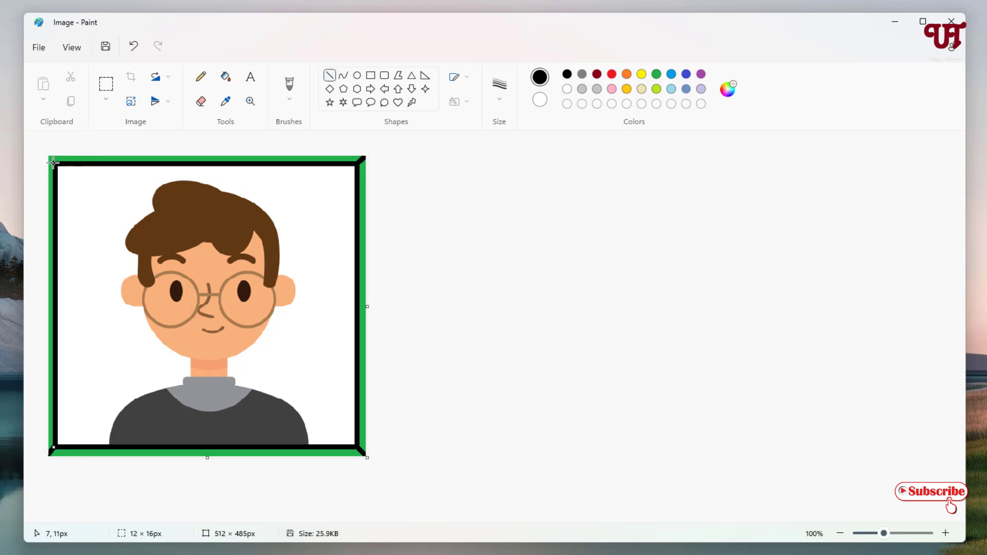
{"action": "left_click_drag", "start_coordinate": [54, 163], "coordinate": [47, 154]}
{"action": "left_click", "coordinate": [424, 221]}
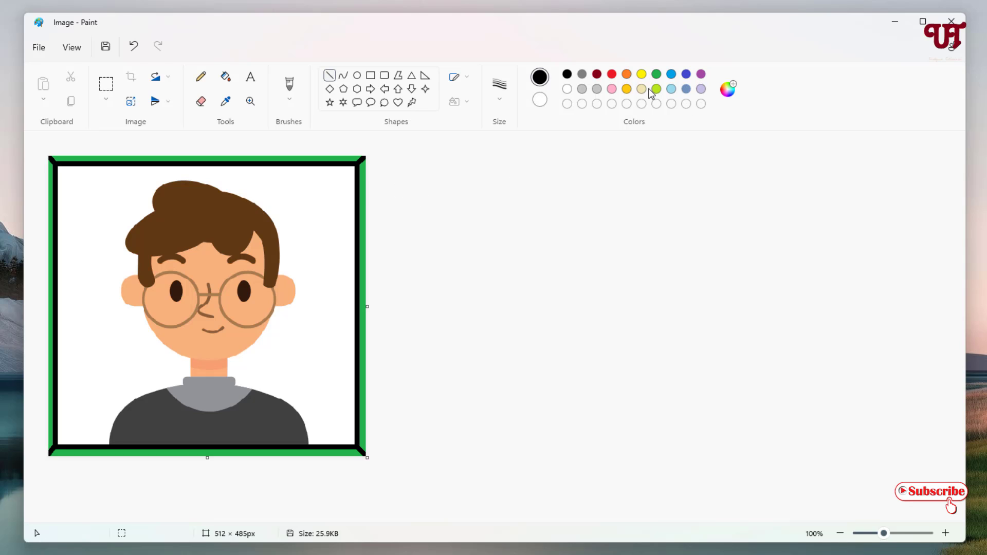
Fill the frame's top section with blue, the right section with yellow and the bottom section with red.
{"action": "left_click", "coordinate": [671, 75]}
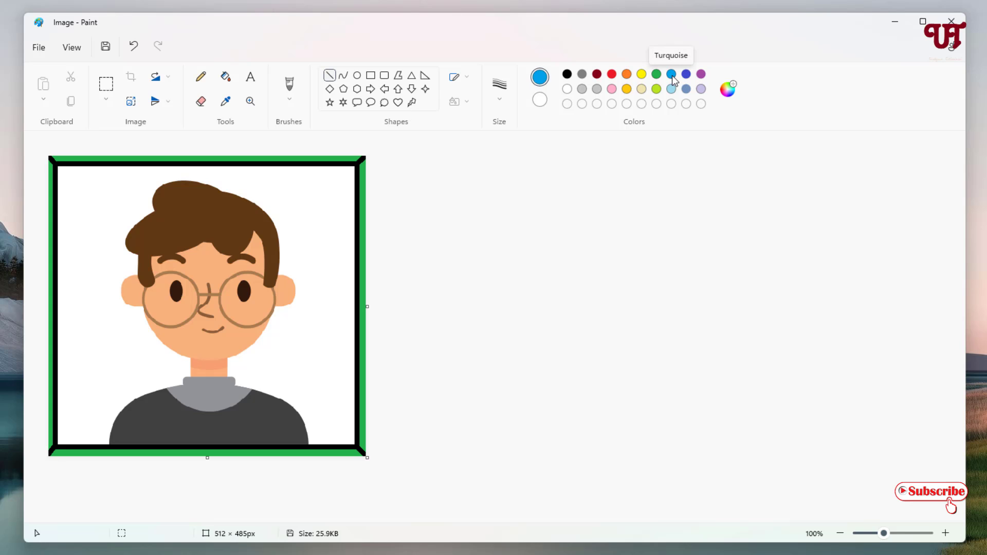
{"action": "left_click", "coordinate": [225, 78]}
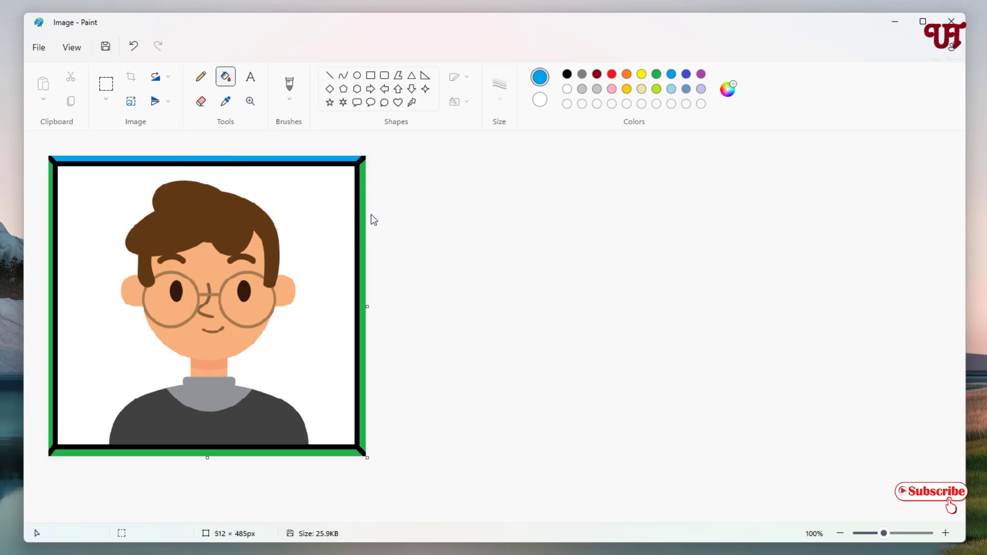
{"action": "left_click", "coordinate": [642, 75]}
{"action": "left_click", "coordinate": [363, 212]}
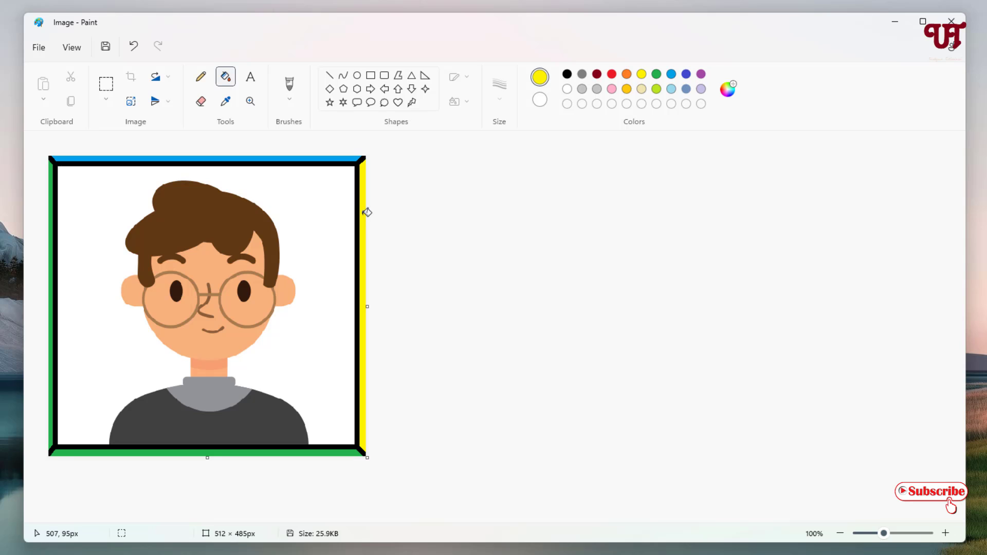
{"action": "left_click", "coordinate": [612, 75]}
{"action": "left_click", "coordinate": [146, 451]}
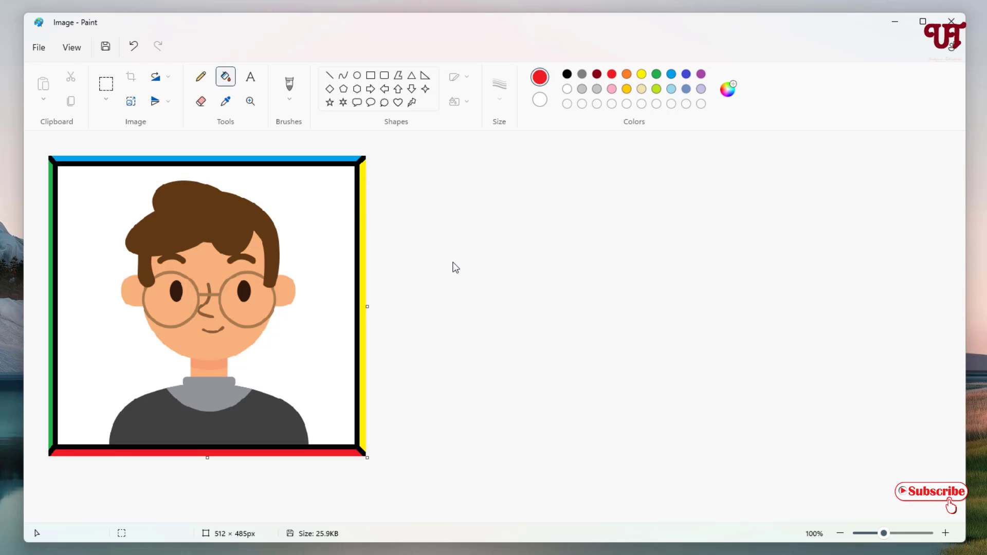
Save the framed picture to the Desktop as a JPEG named "Image edited".
{"action": "left_click", "coordinate": [40, 50]}
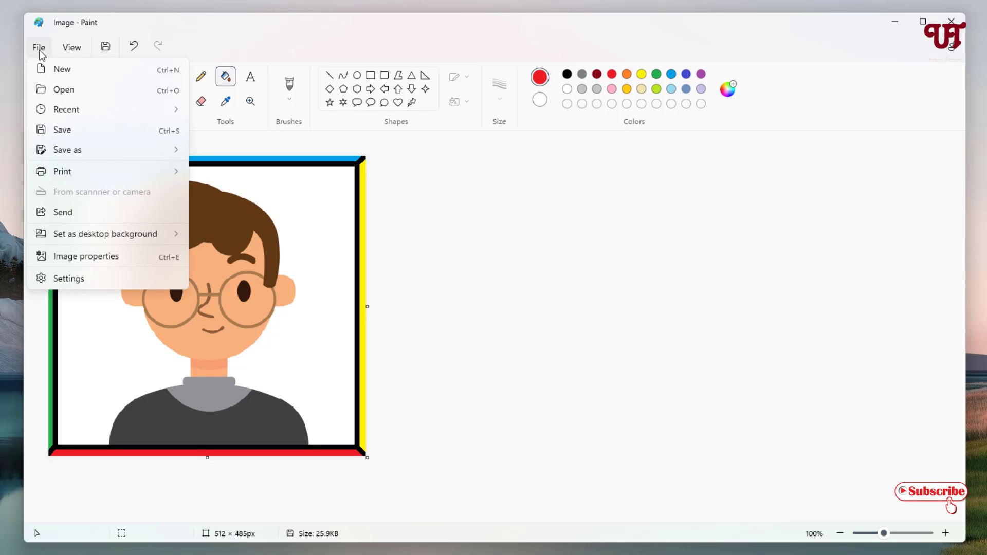
{"action": "mouse_move", "coordinate": [71, 155]}
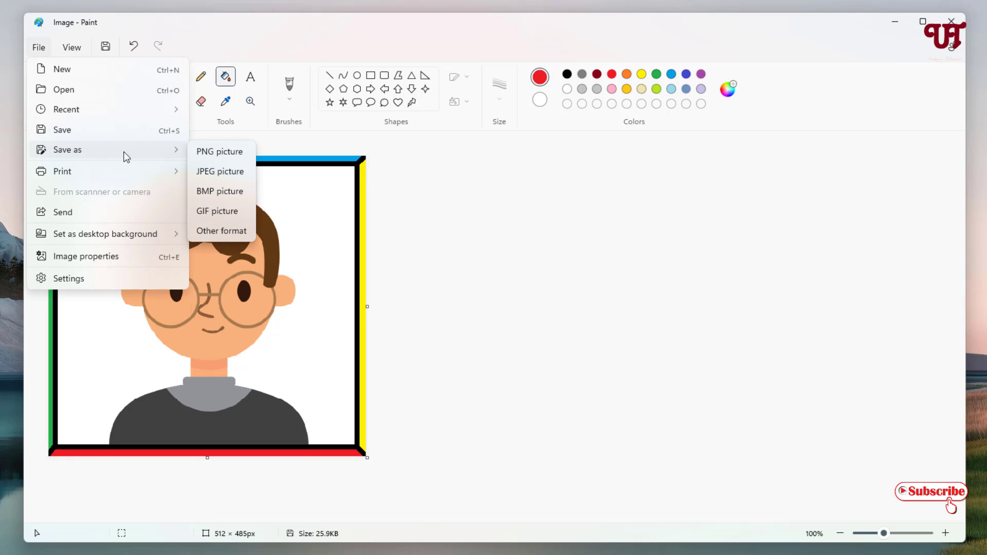
{"action": "left_click", "coordinate": [212, 171]}
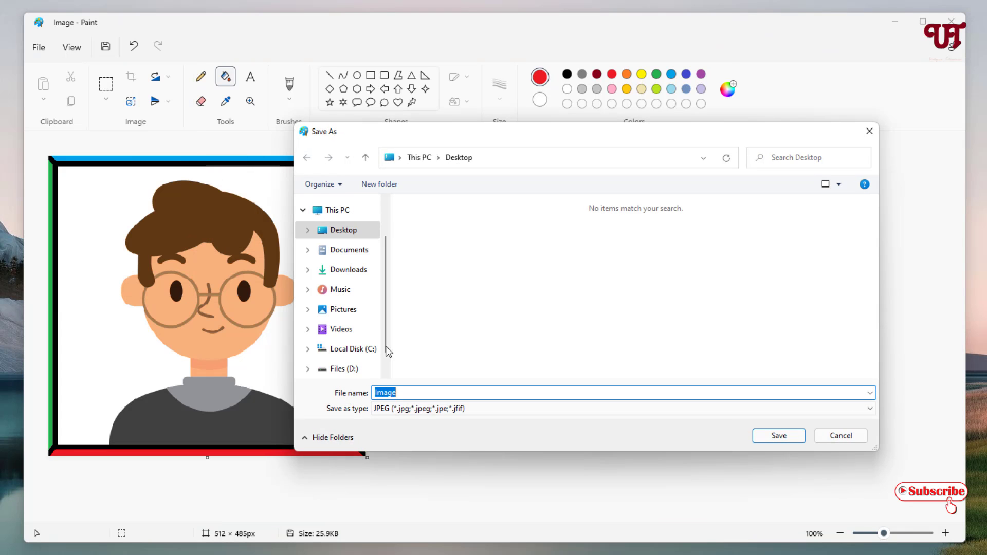
{"action": "left_click", "coordinate": [439, 393]}
{"action": "type", "text": "edited"}
{"action": "left_click", "coordinate": [770, 437]}
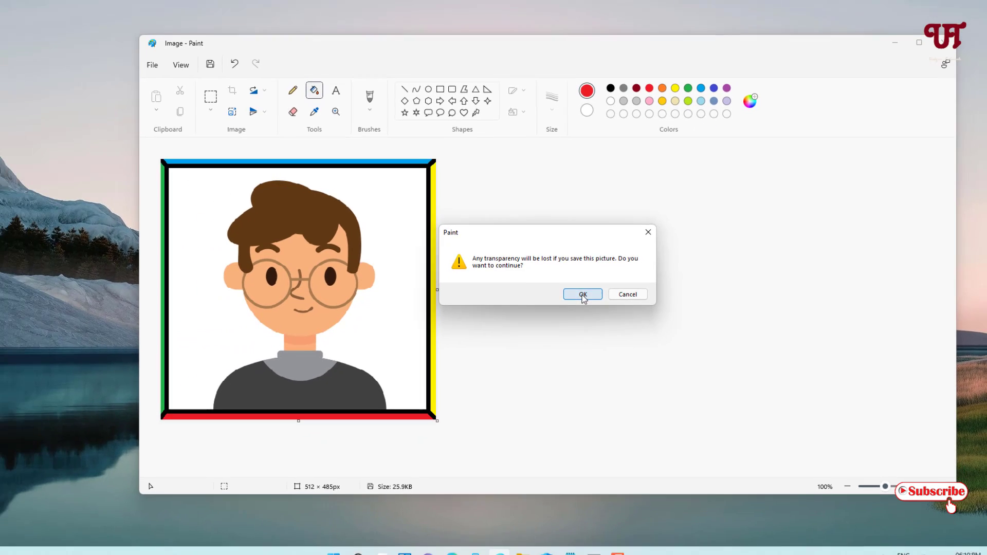
{"action": "left_click", "coordinate": [582, 295]}
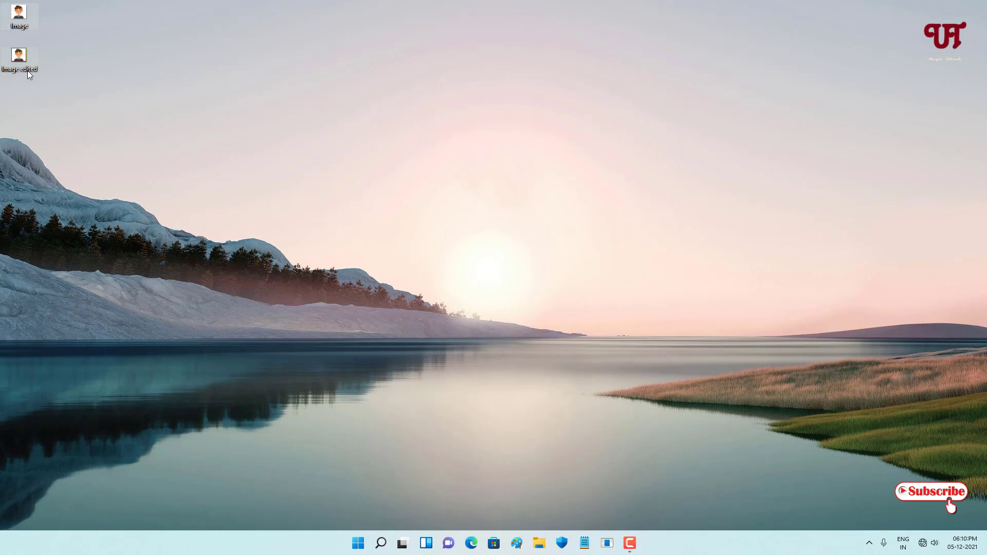
View "Image edited" from the desktop in Photos, compare it with the original picture and close the viewer.
{"action": "double_click", "coordinate": [27, 71]}
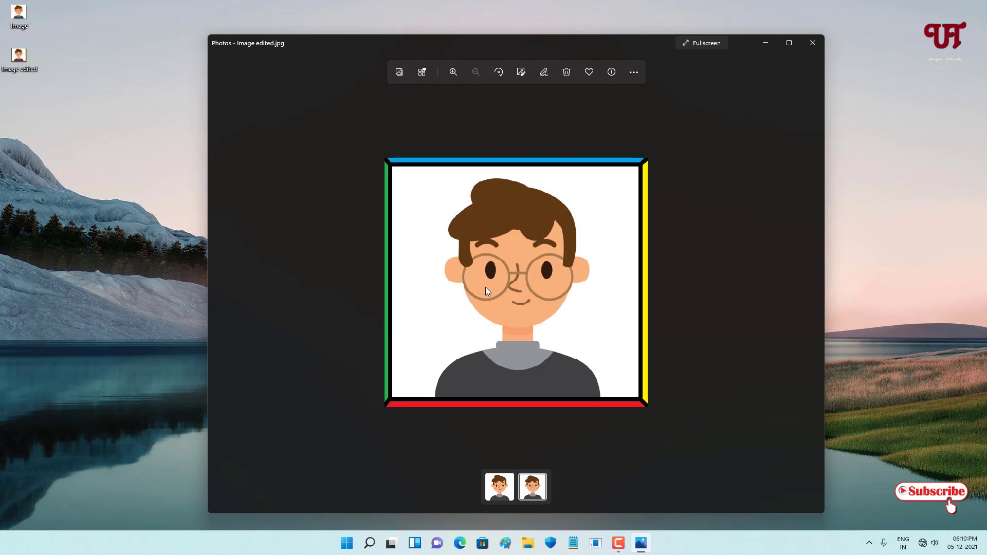
{"action": "left_click", "coordinate": [498, 492]}
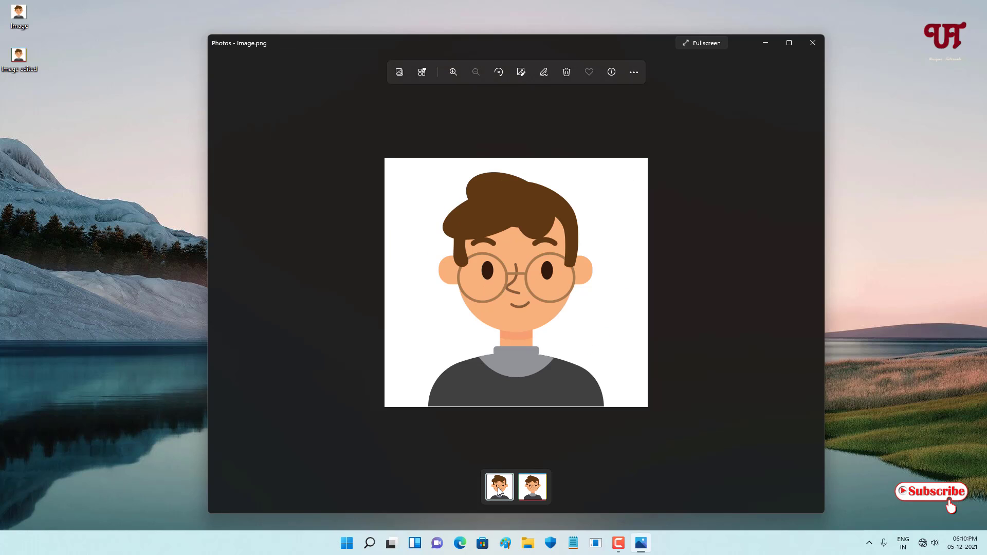
{"action": "left_click", "coordinate": [536, 493]}
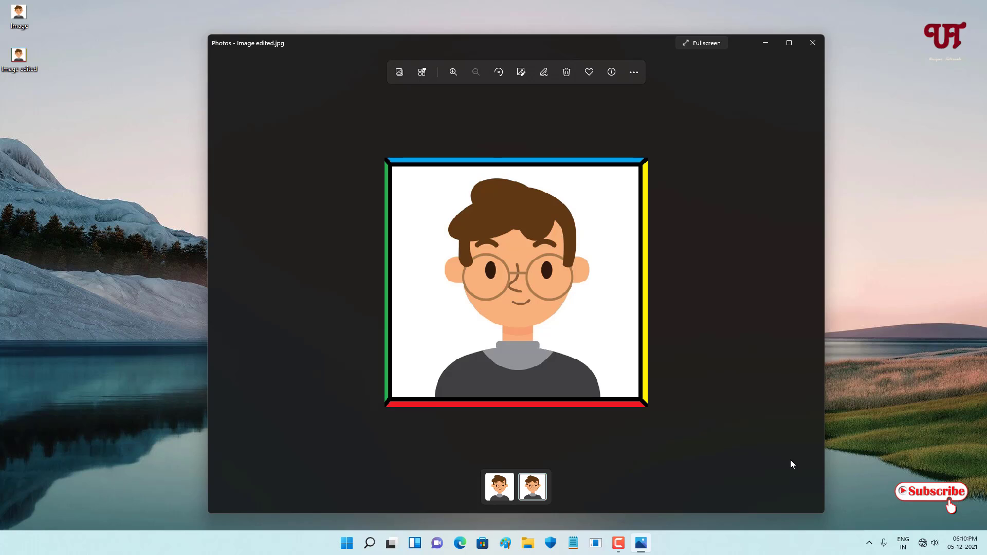
{"action": "left_click", "coordinate": [813, 43]}
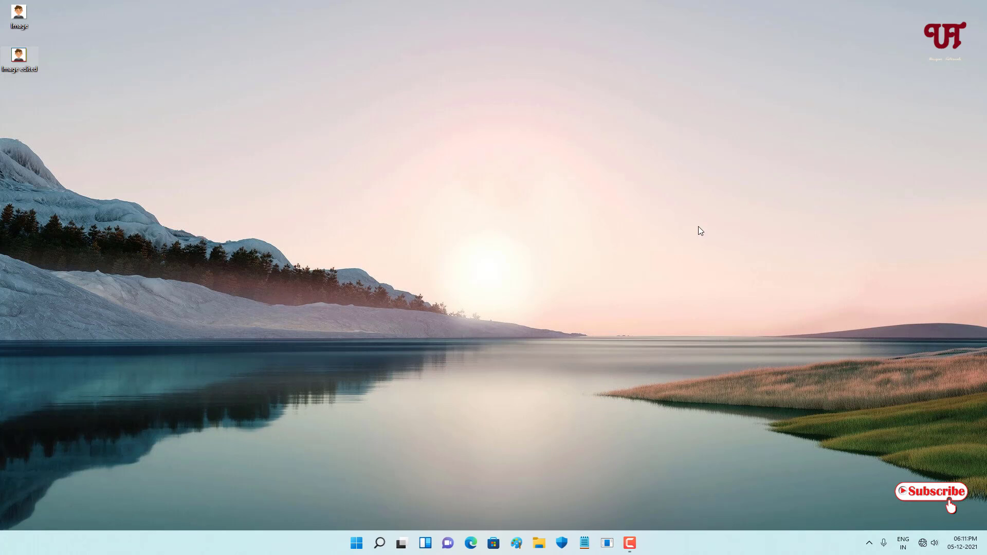